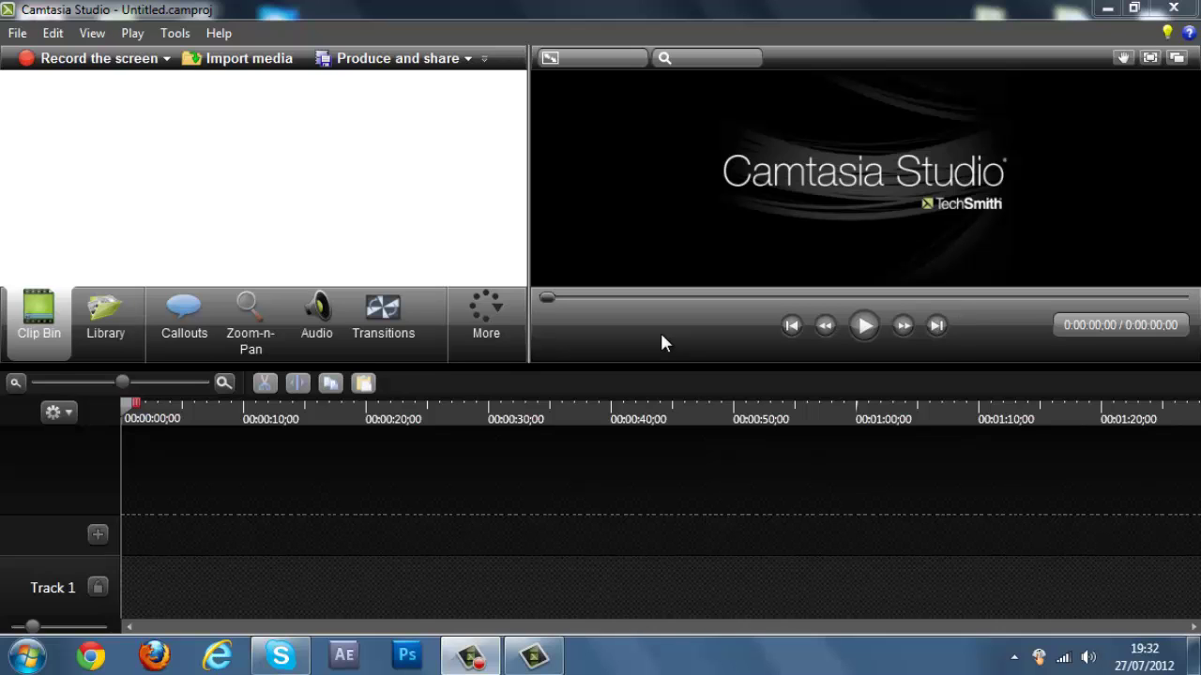
Import metal intro.wmv from the Videos library into the clip bin.
click(251, 60)
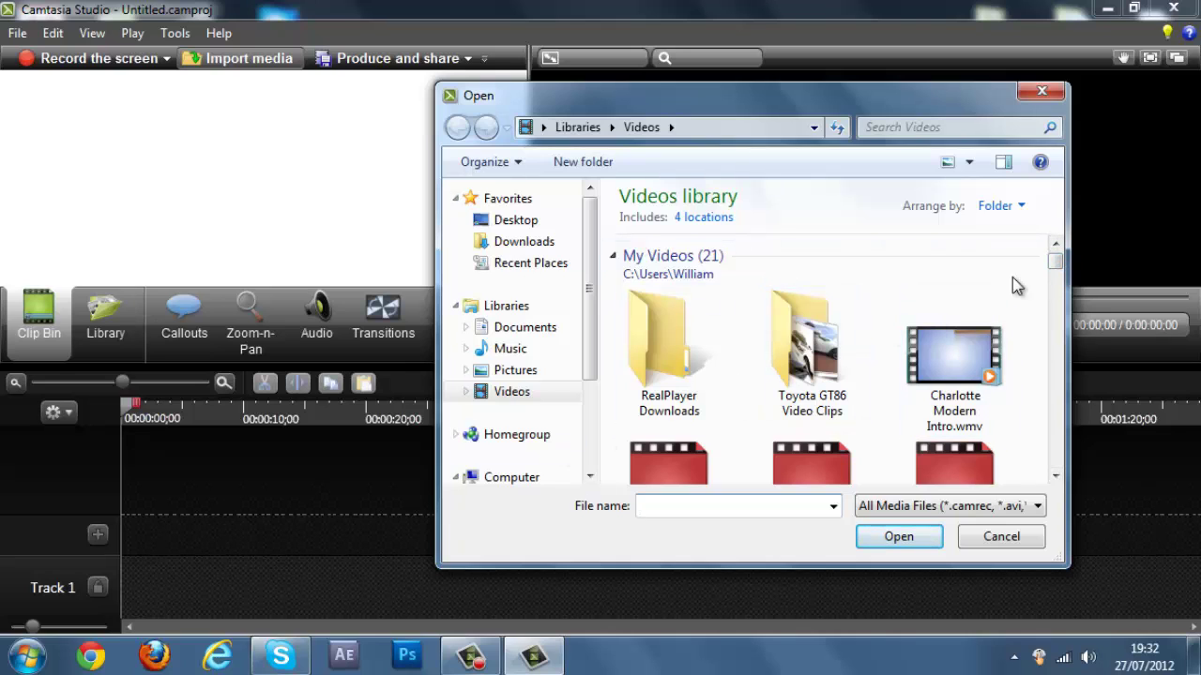
drag(1056, 267, 1045, 300)
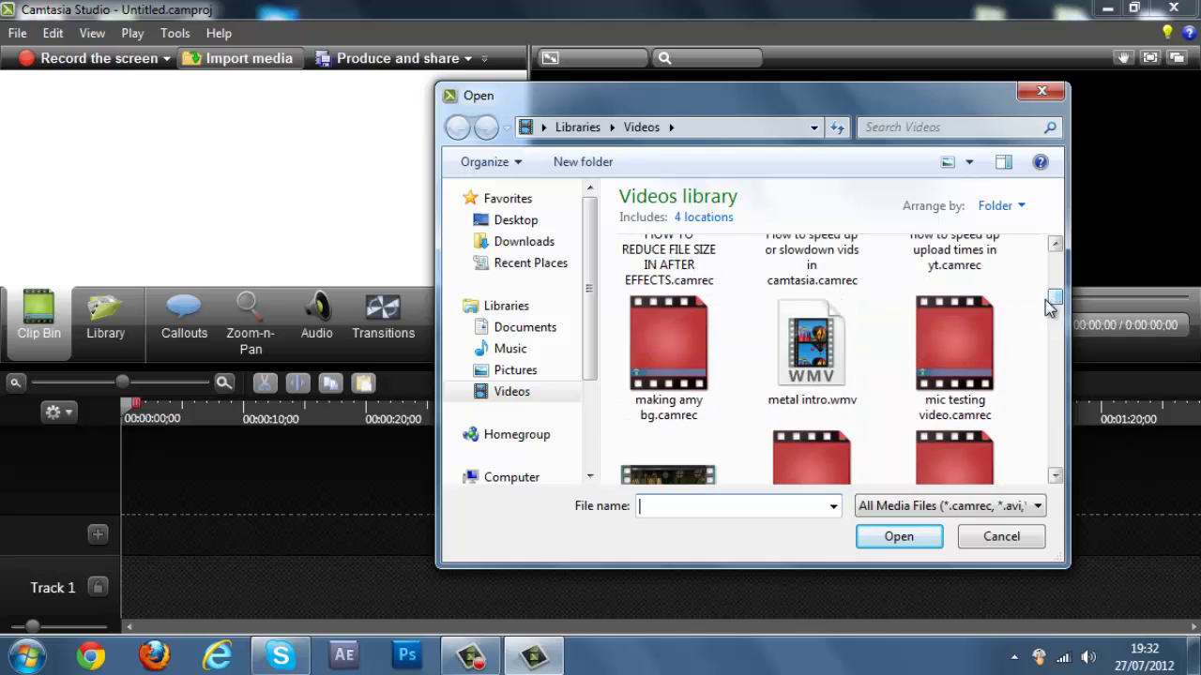
double_click(814, 343)
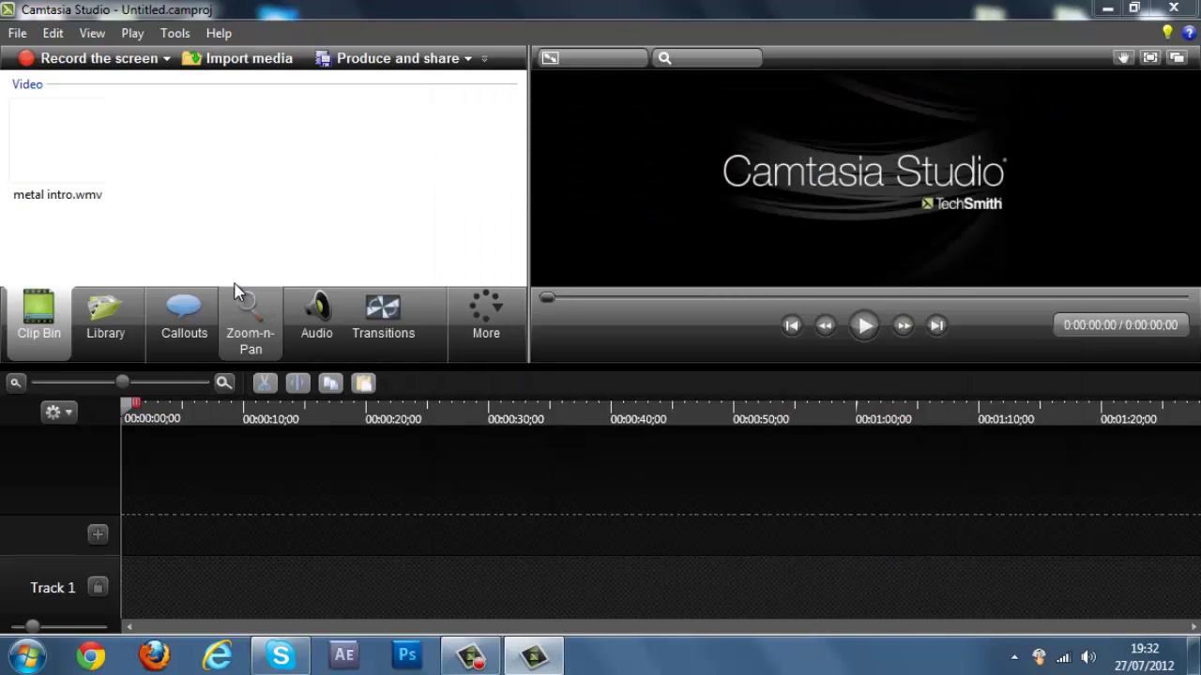
Drop metal intro.wmv onto Track 1 and confirm 1280 x 720 editing dimensions.
mouse_move(66, 150)
mouse_down()
mouse_move(165, 584)
mouse_move(125, 583)
mouse_up()
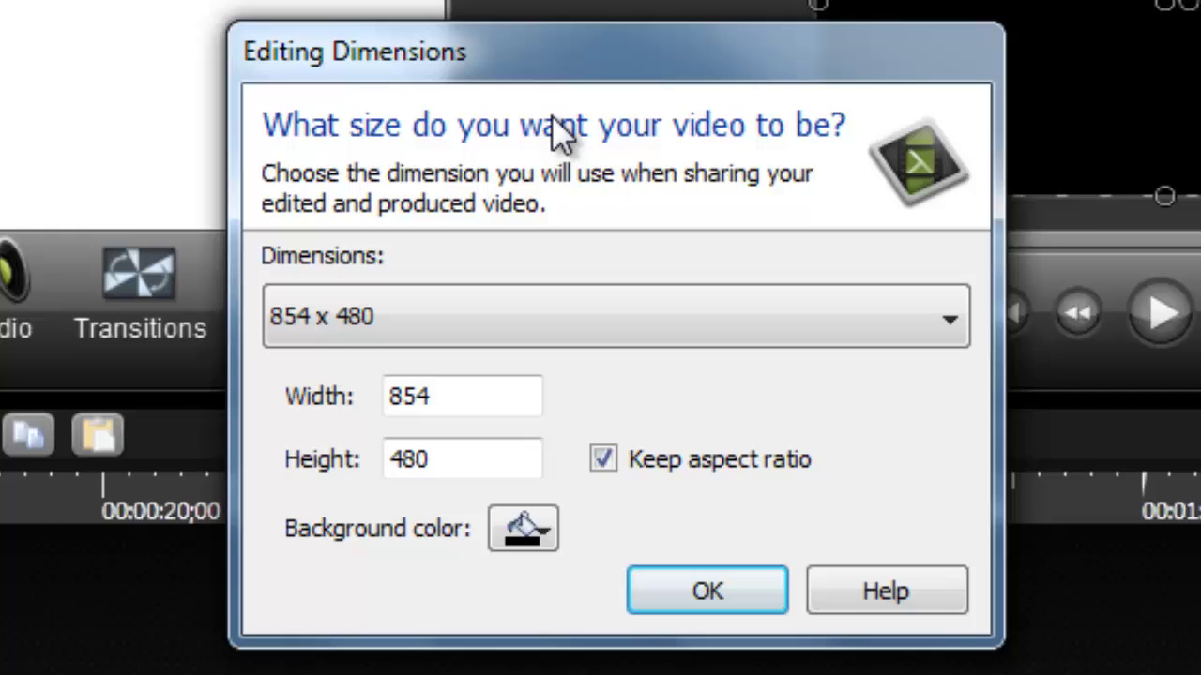
click(474, 324)
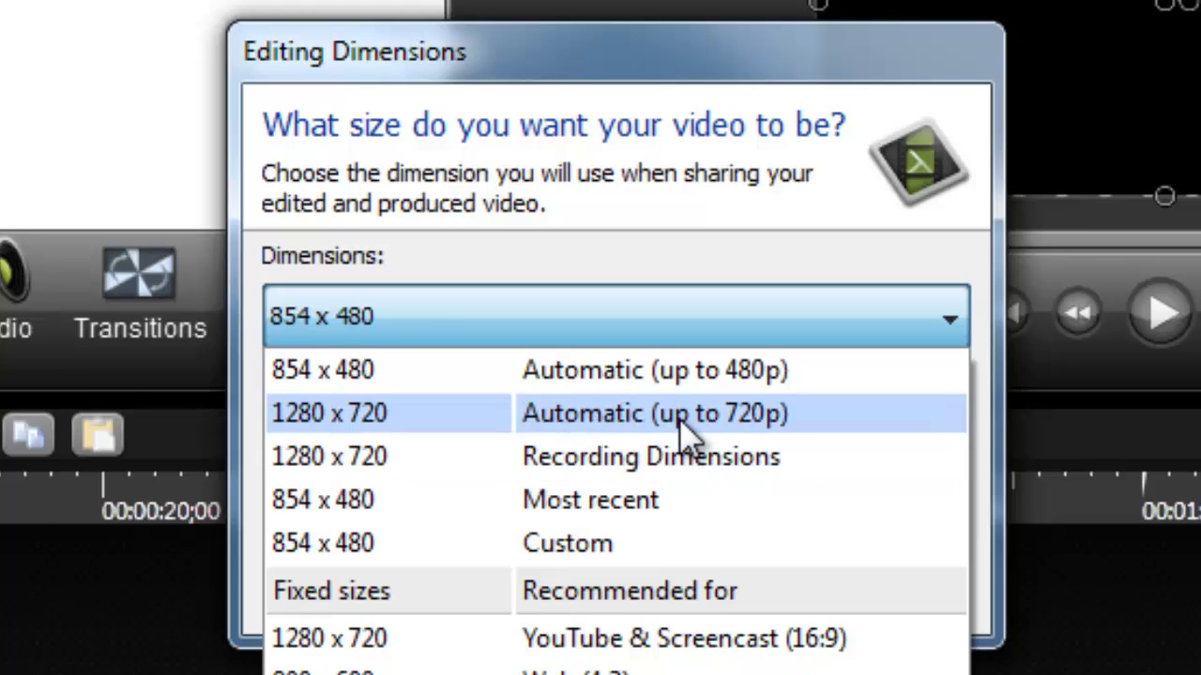
click(705, 420)
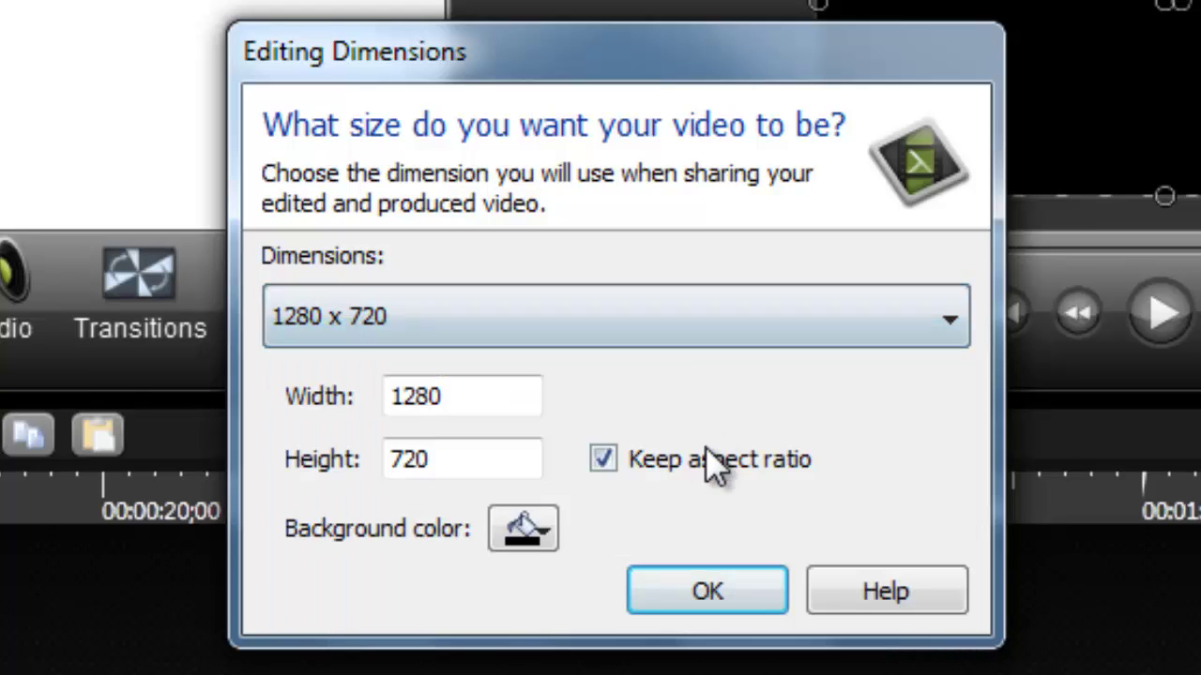
click(547, 332)
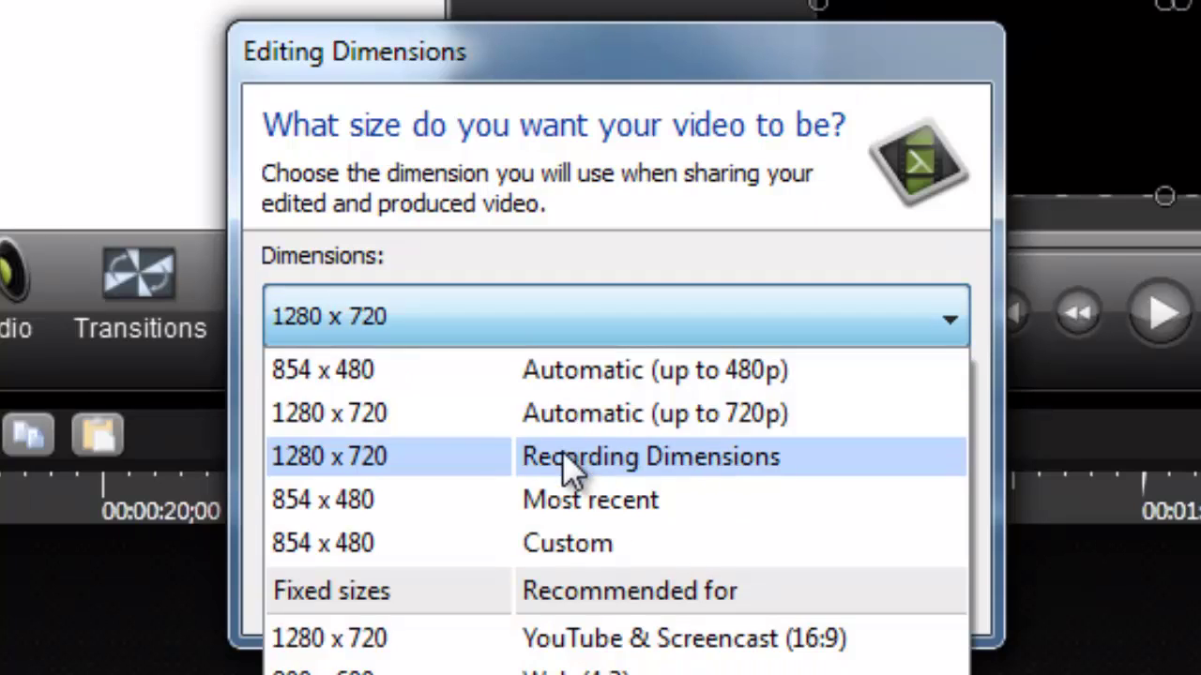
click(575, 427)
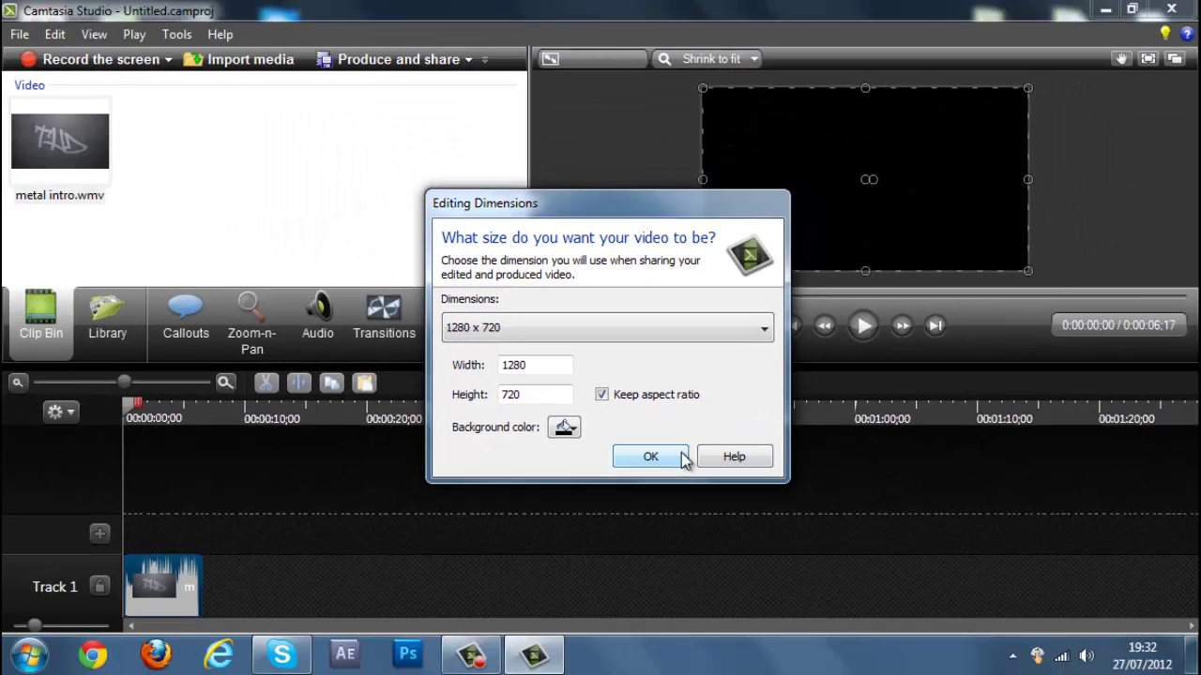
click(684, 460)
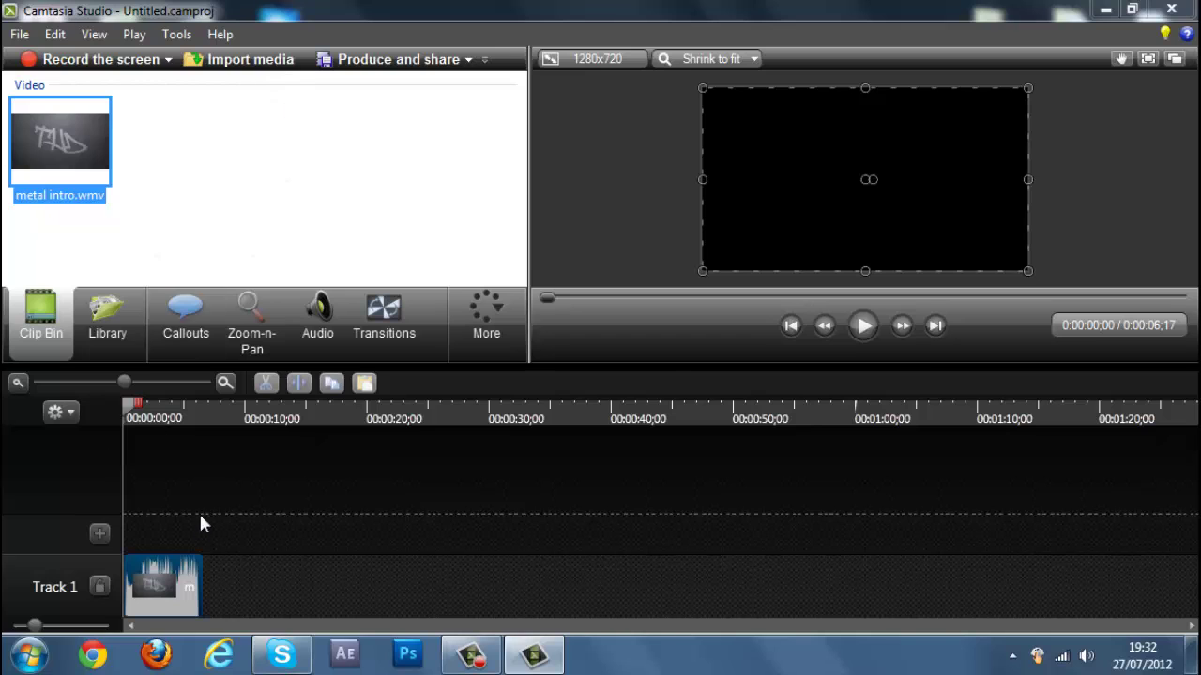
click(403, 60)
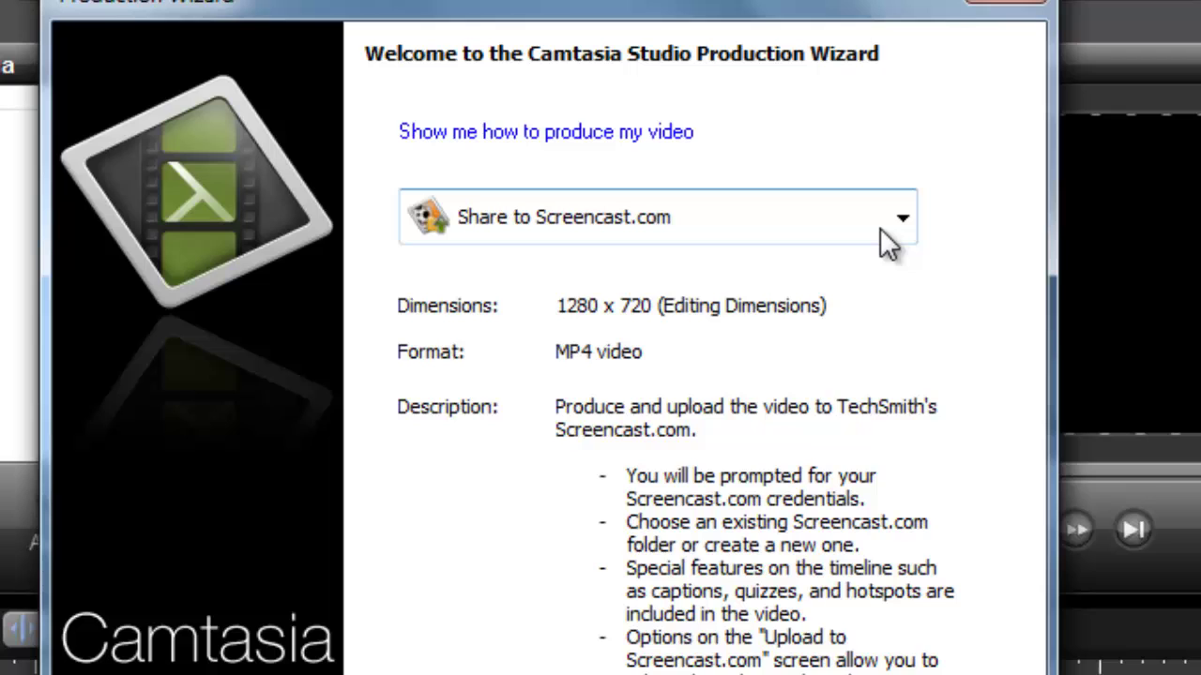
click(901, 234)
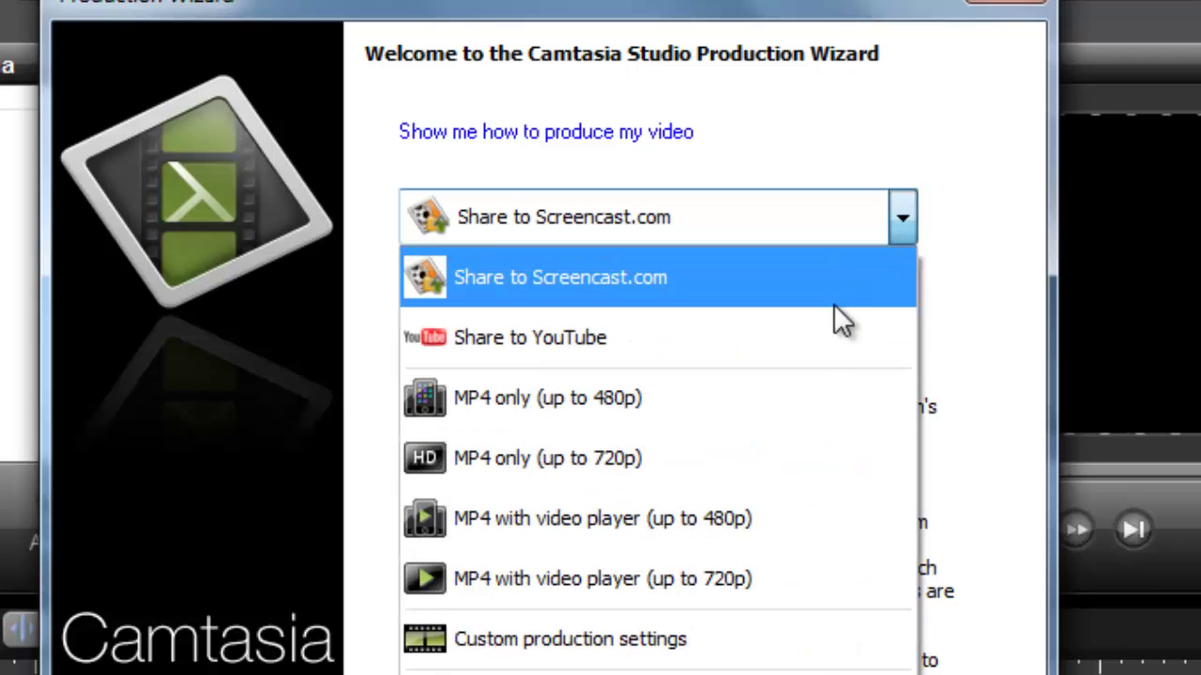
click(757, 470)
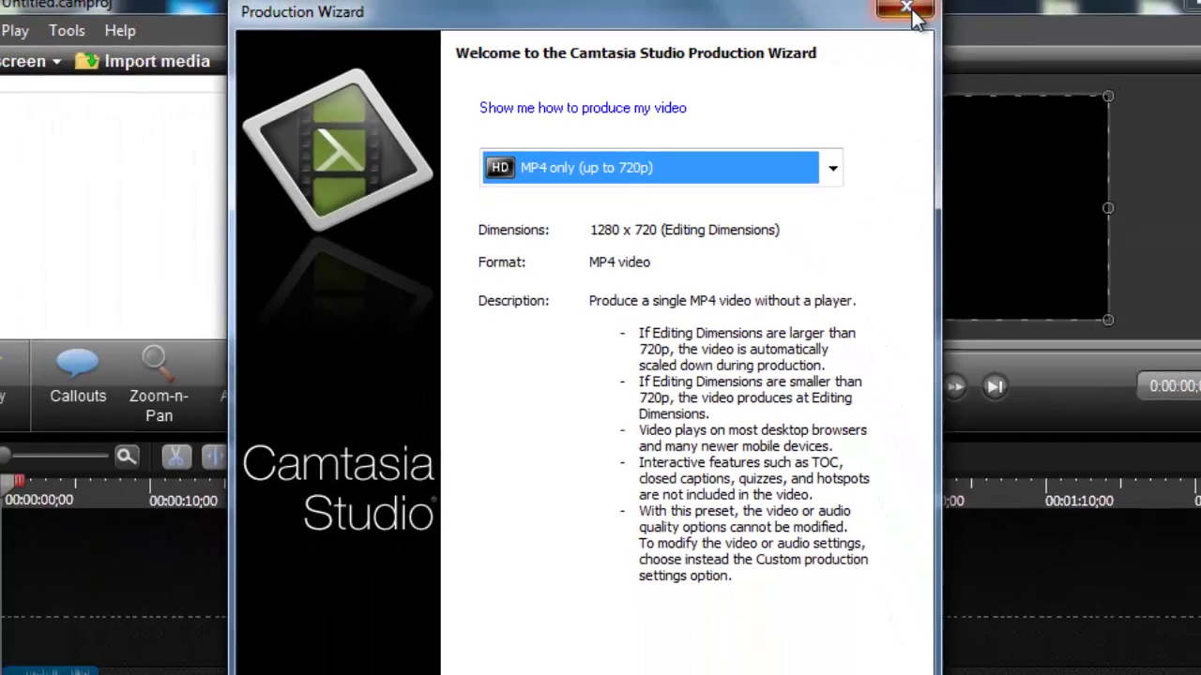
click(1018, 2)
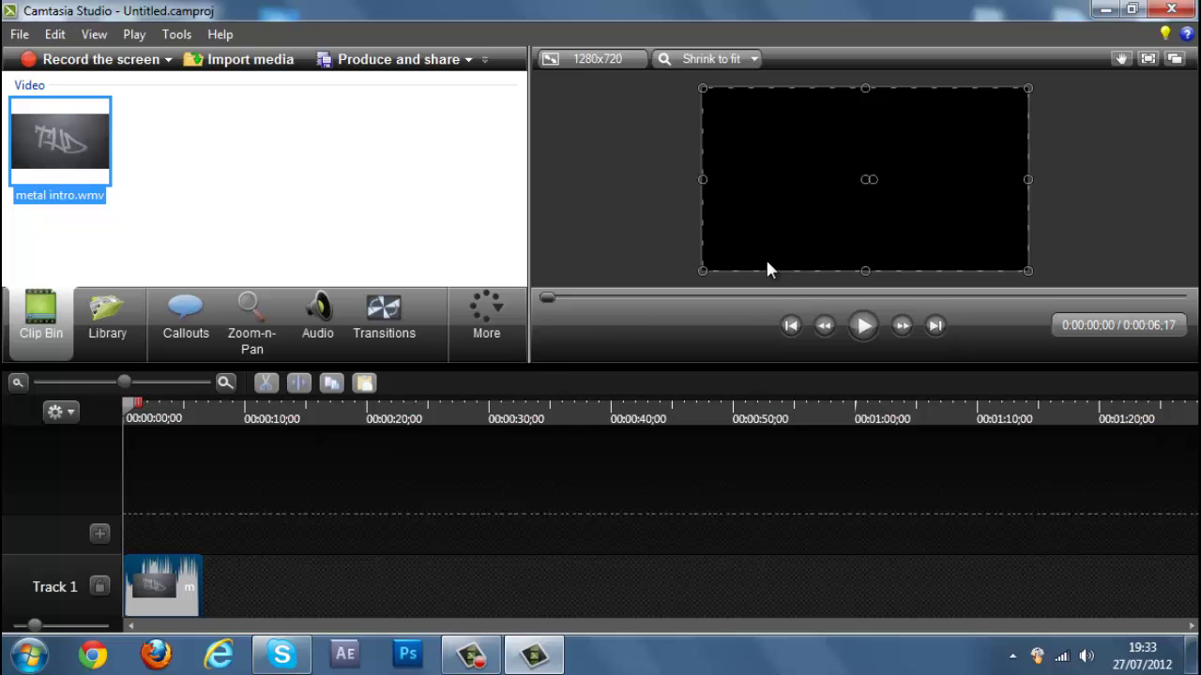
Open Documents > Camtasia Studio from the Start menu and browse its project folders.
click(30, 655)
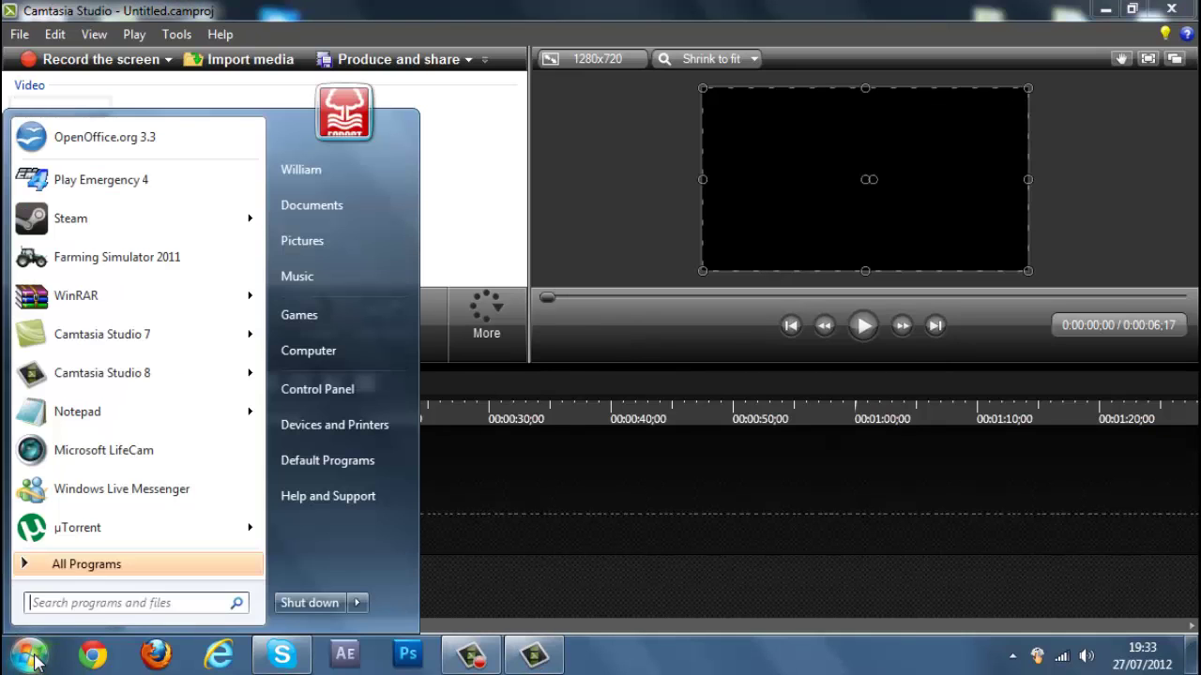
click(308, 203)
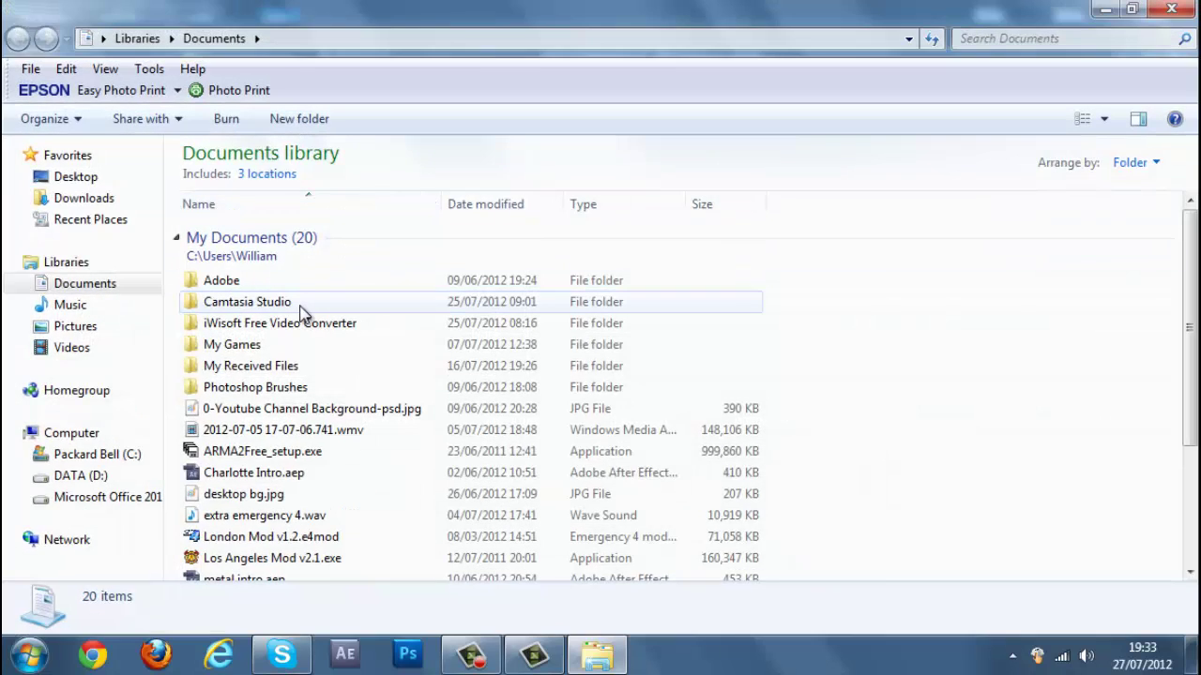
double_click(302, 312)
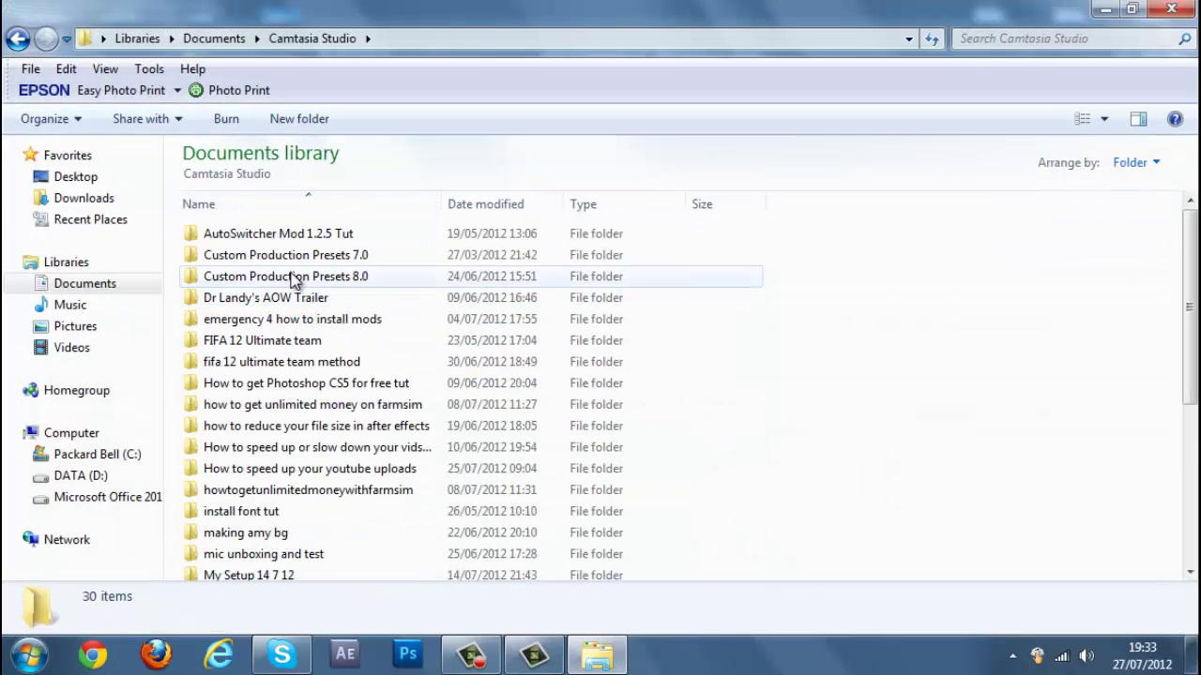
scroll(281, 281, down, 2)
scroll(282, 286, down, 3)
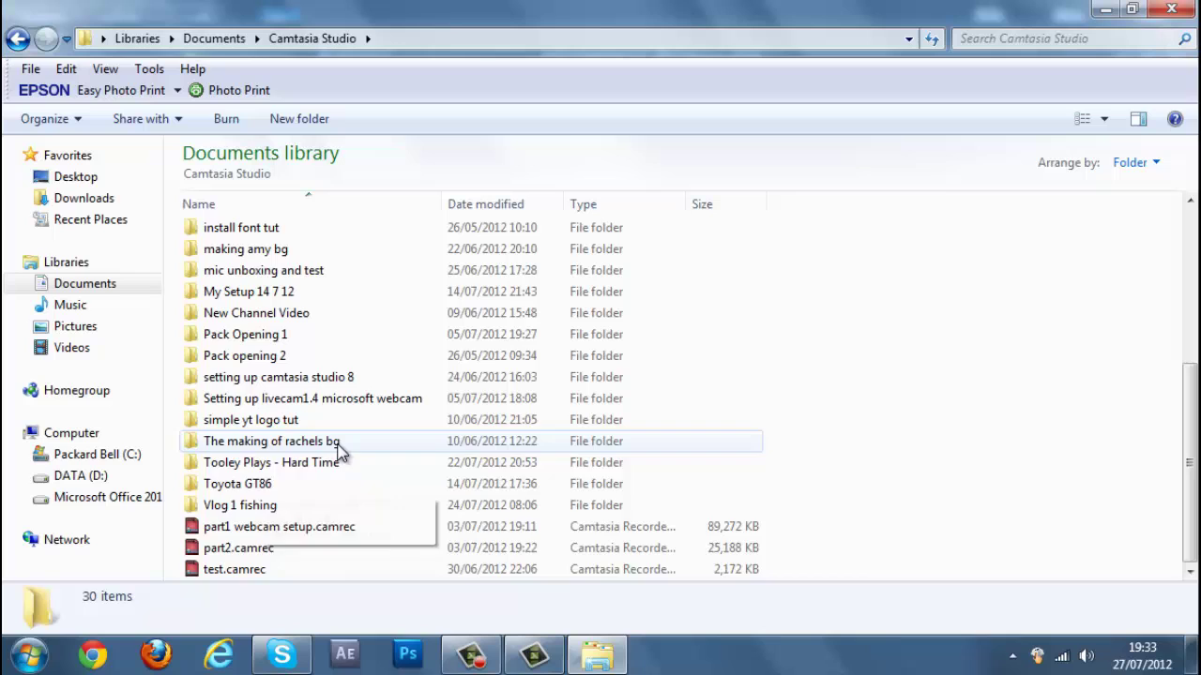
scroll(328, 459, up, 2)
scroll(328, 422, up, 1)
scroll(337, 380, up, 1)
scroll(340, 383, down, 2)
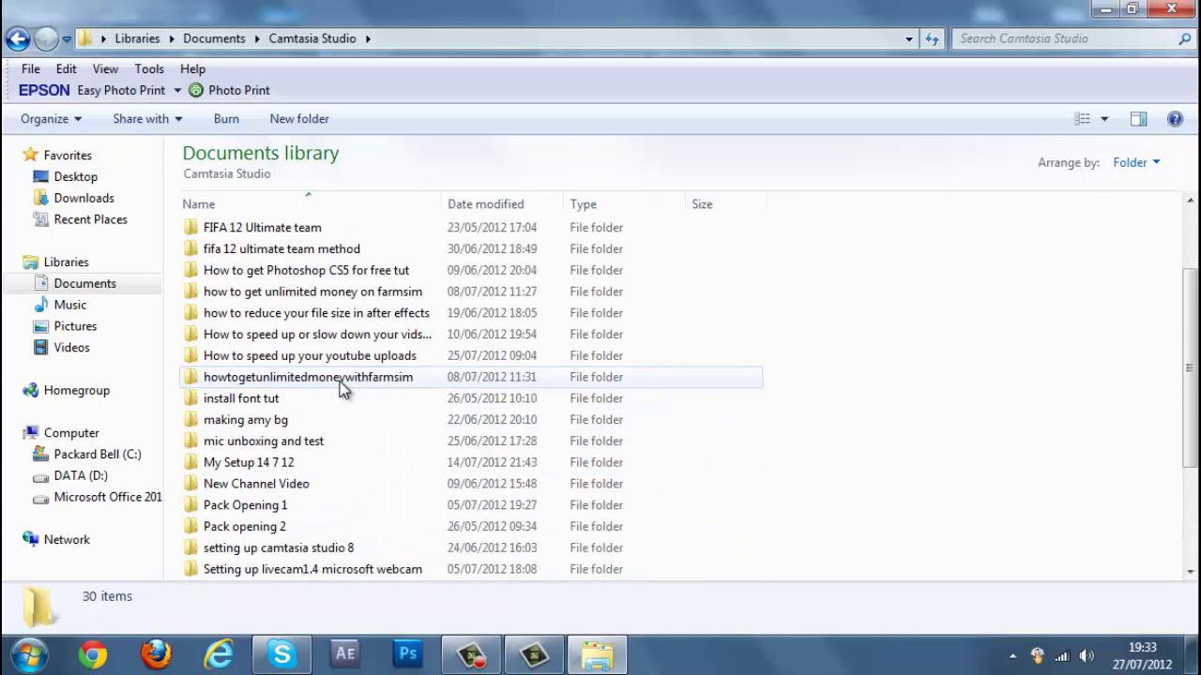
scroll(352, 357, down, 1)
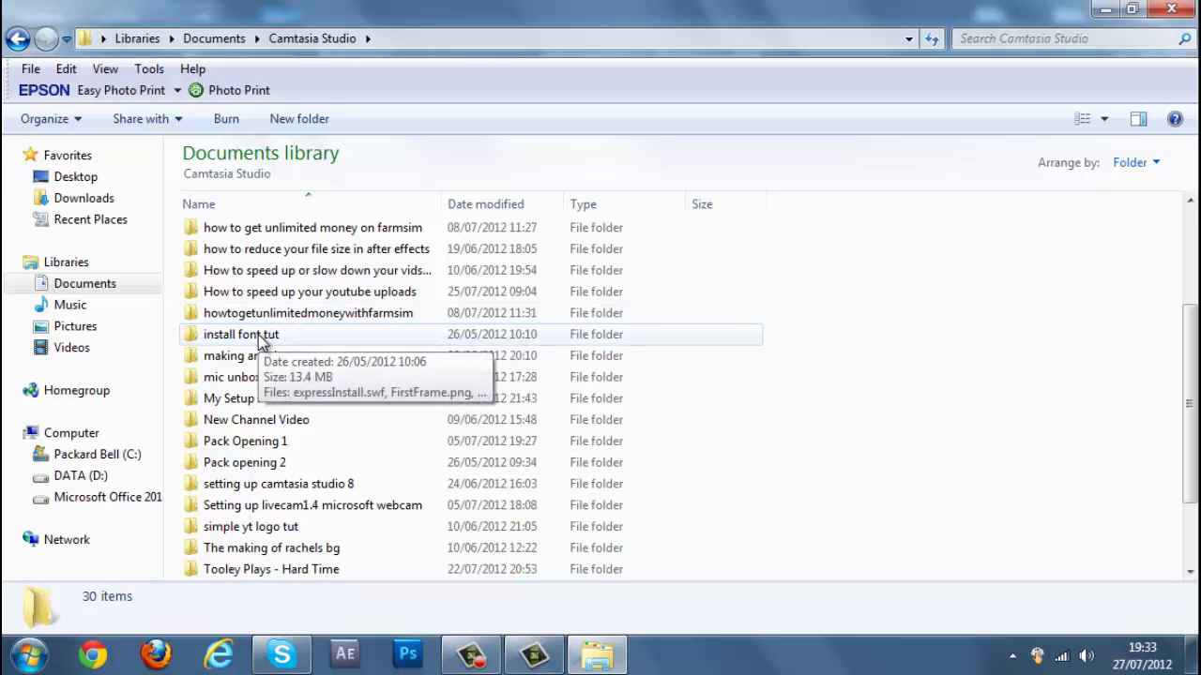
Close the Explorer window to return to the Camtasia project.
click(1171, 8)
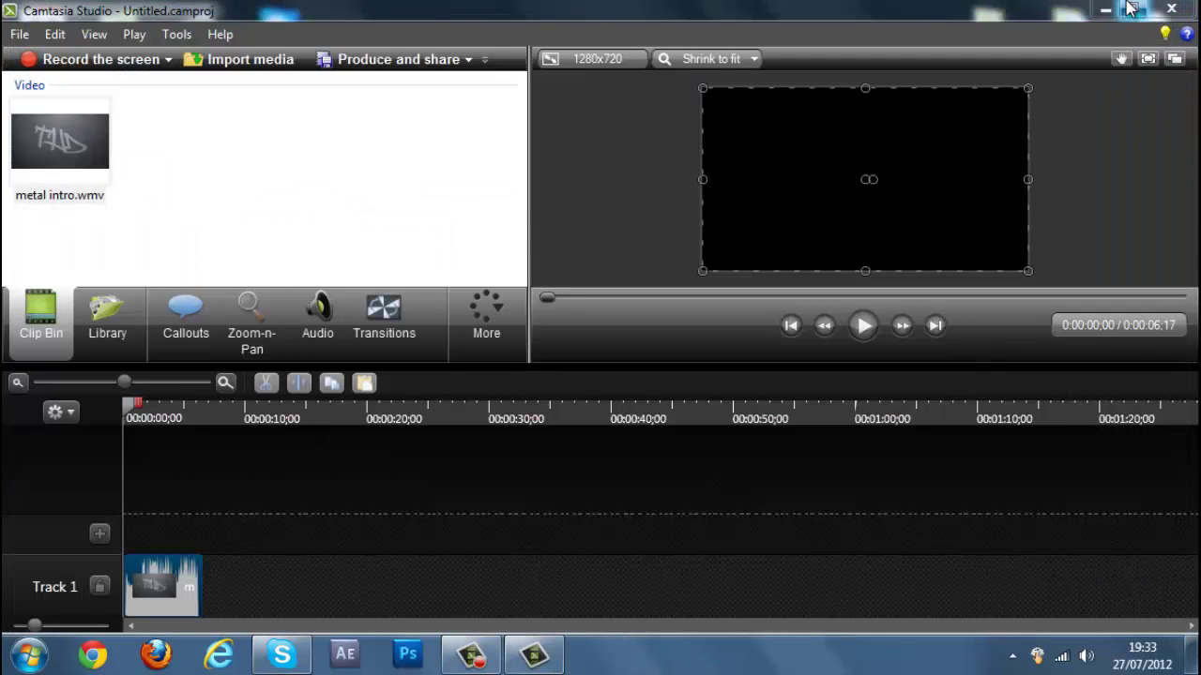